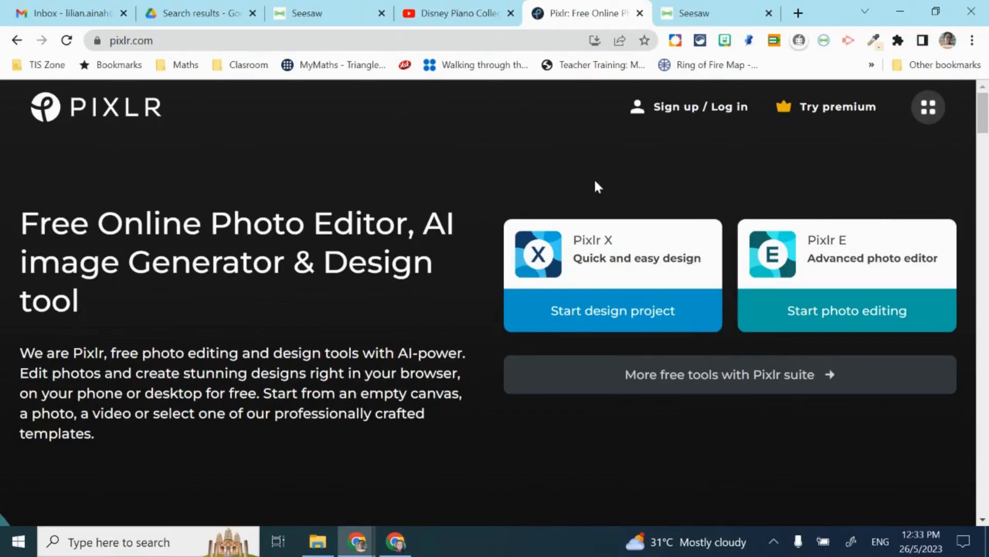
# - Log in to pixlr.com with Continue with Google and the chosen Google account
pyautogui.click(168, 45)
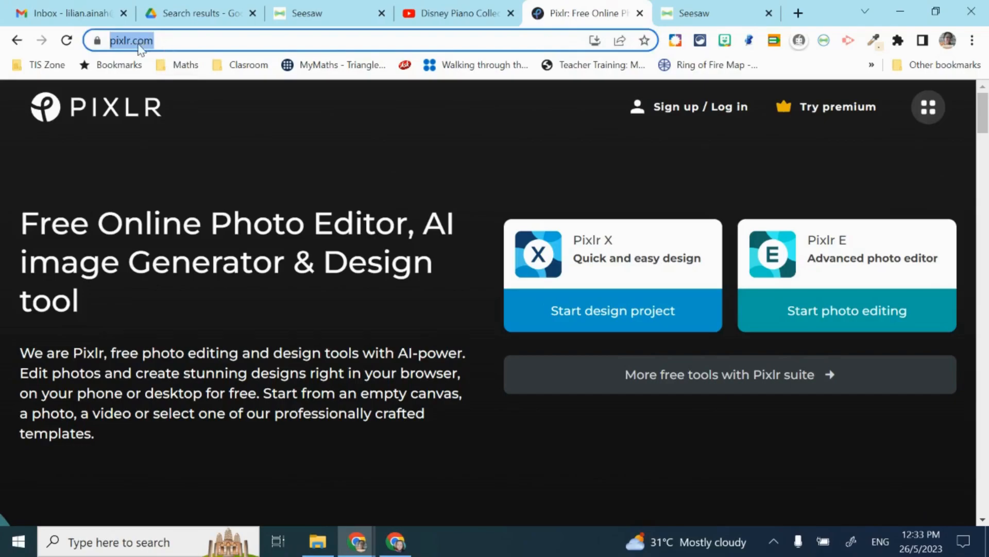
pyautogui.click(181, 40)
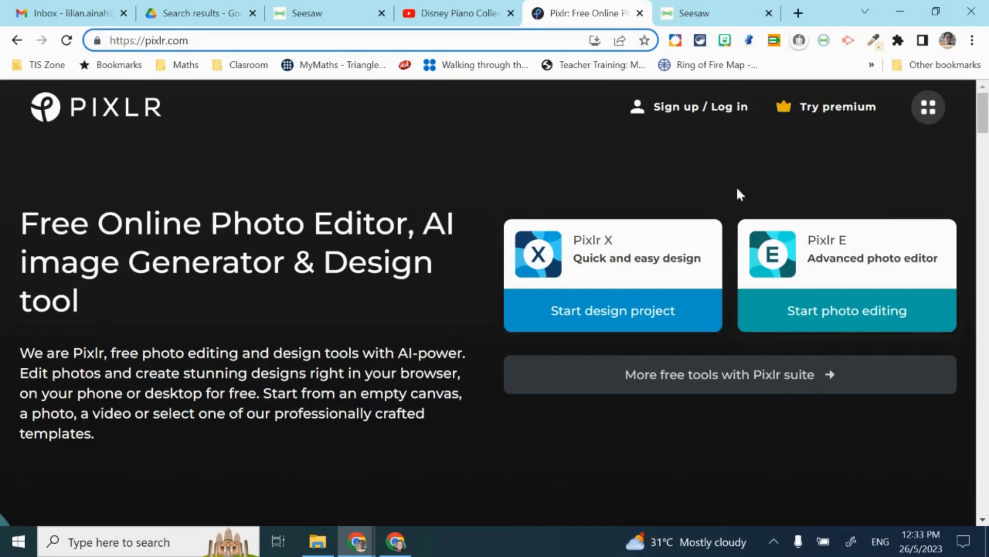
pyautogui.click(675, 113)
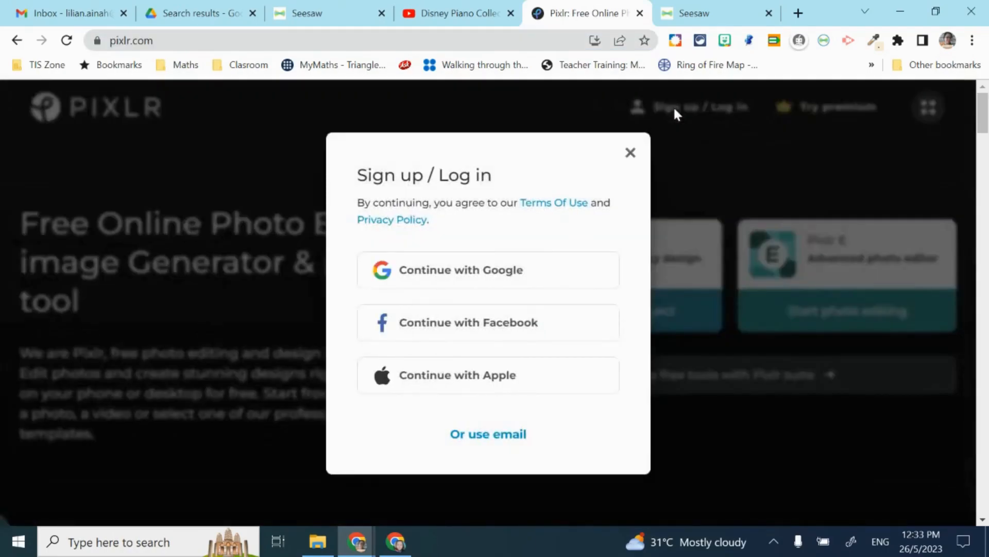
pyautogui.click(504, 267)
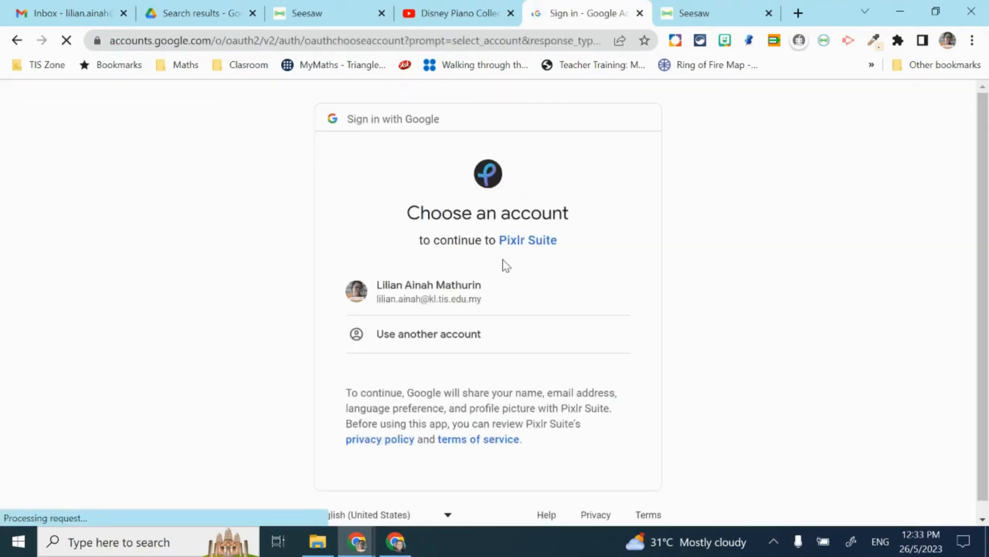
pyautogui.click(453, 294)
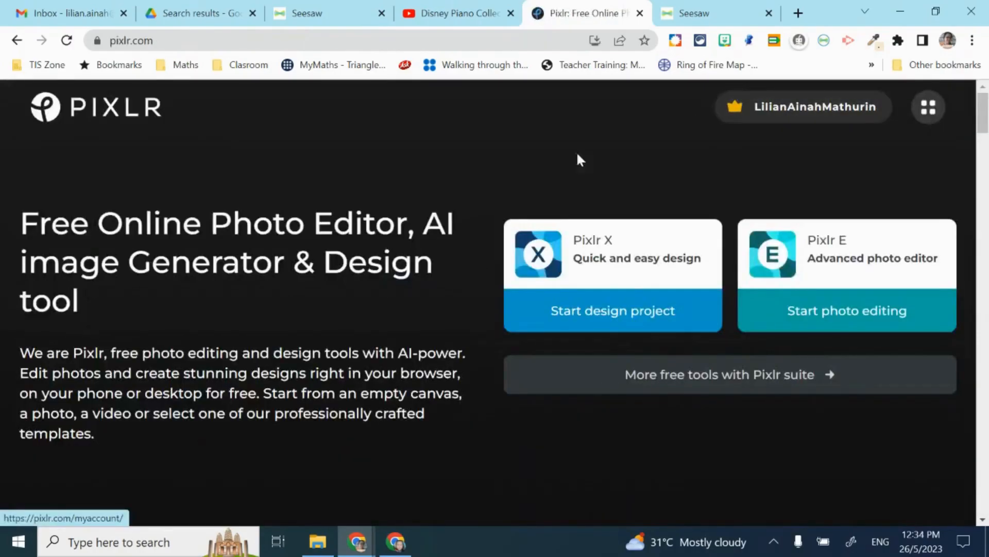
pyautogui.click(605, 242)
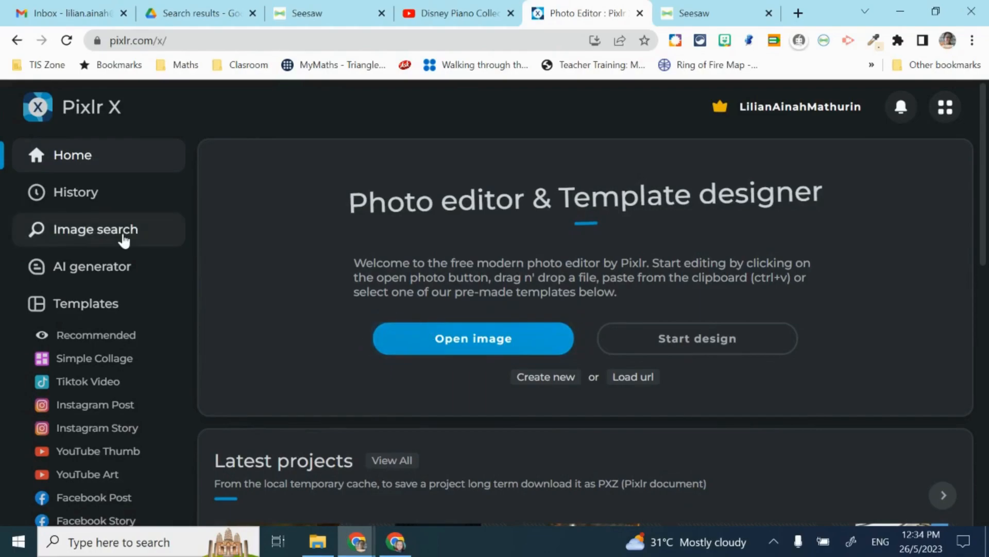
# - Search the stock images for 'traditional costume' instead of 'forest'
pyautogui.click(109, 239)
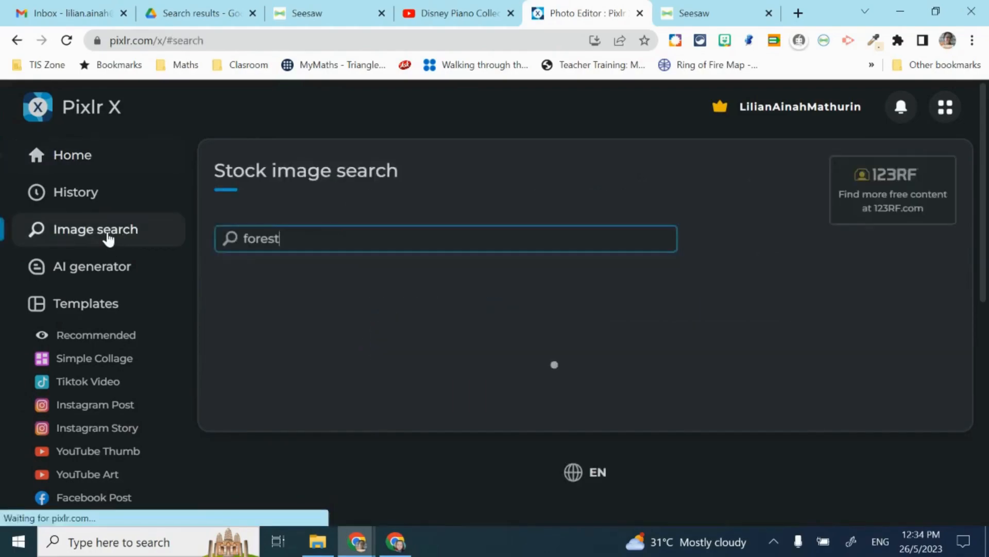
pyautogui.moveTo(293, 241); pyautogui.dragTo(254, 242)
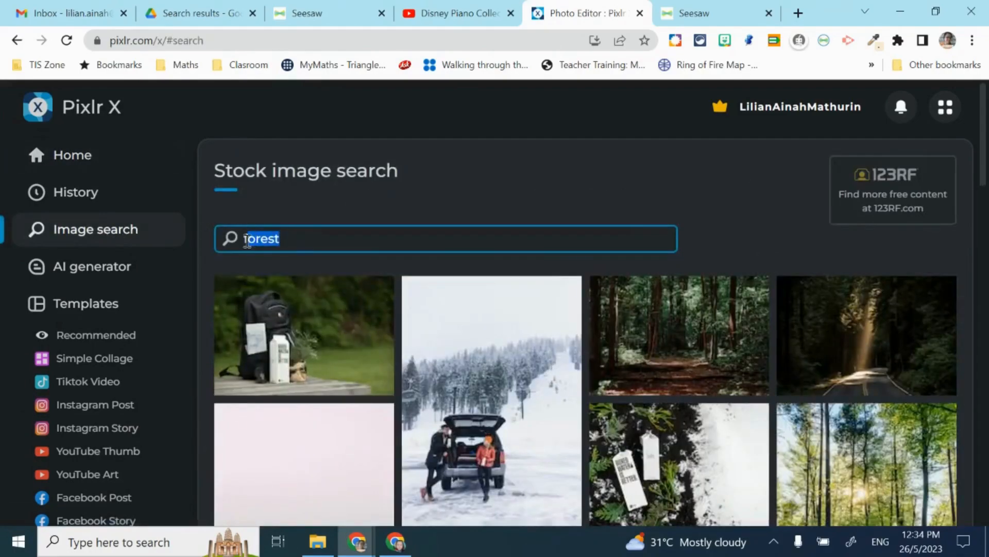
pyautogui.write('traditional')
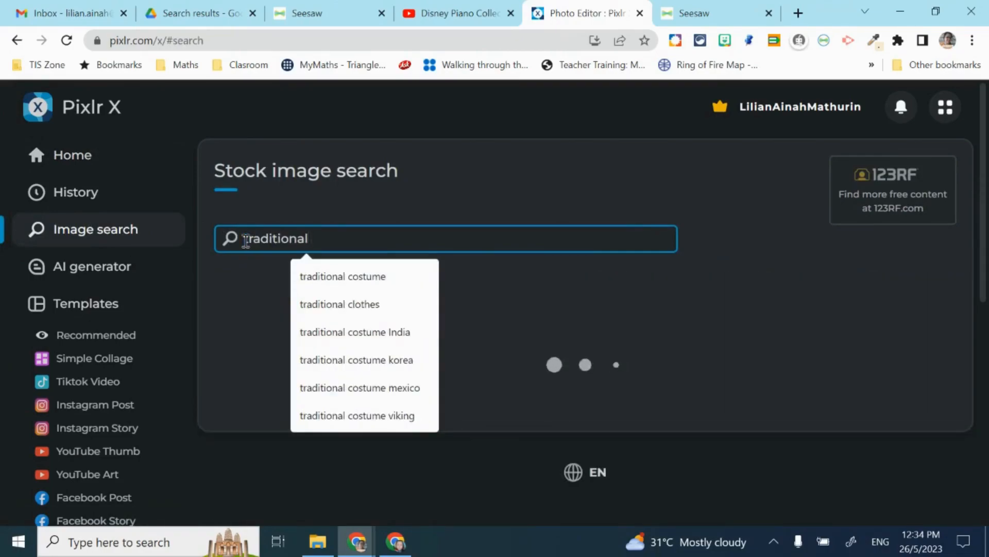
pyautogui.click(330, 276)
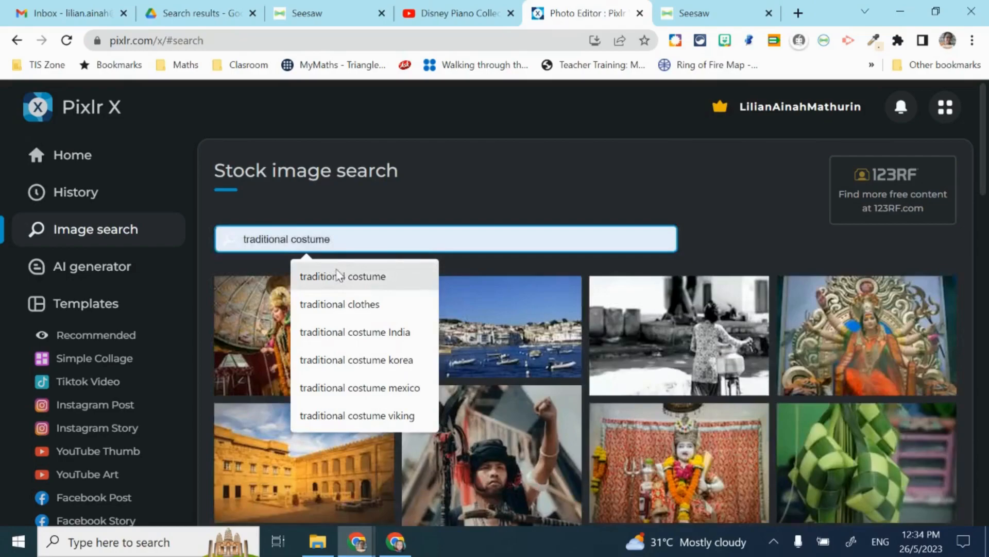
pyautogui.click(337, 277)
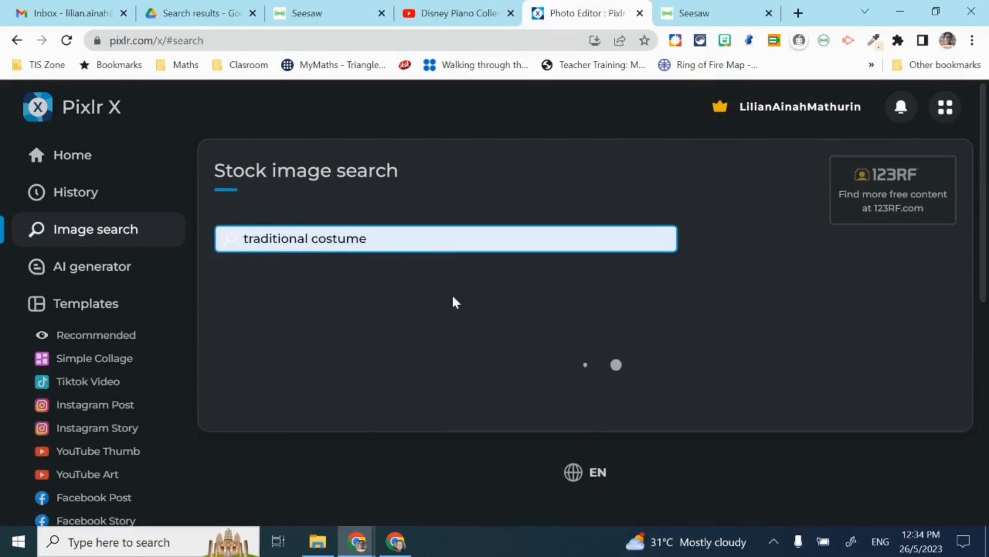
# - Open the woman-in-hanbok photo resized to Full HD, 1920 x 1280
pyautogui.scroll(-2, 453, 303)
pyautogui.scroll(-7, 453, 303)
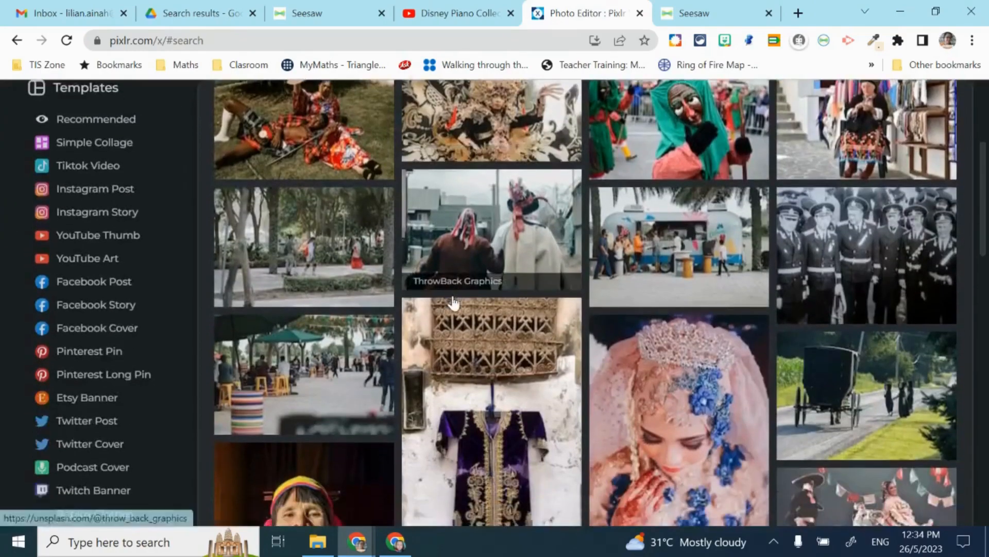
pyautogui.scroll(-7, 453, 303)
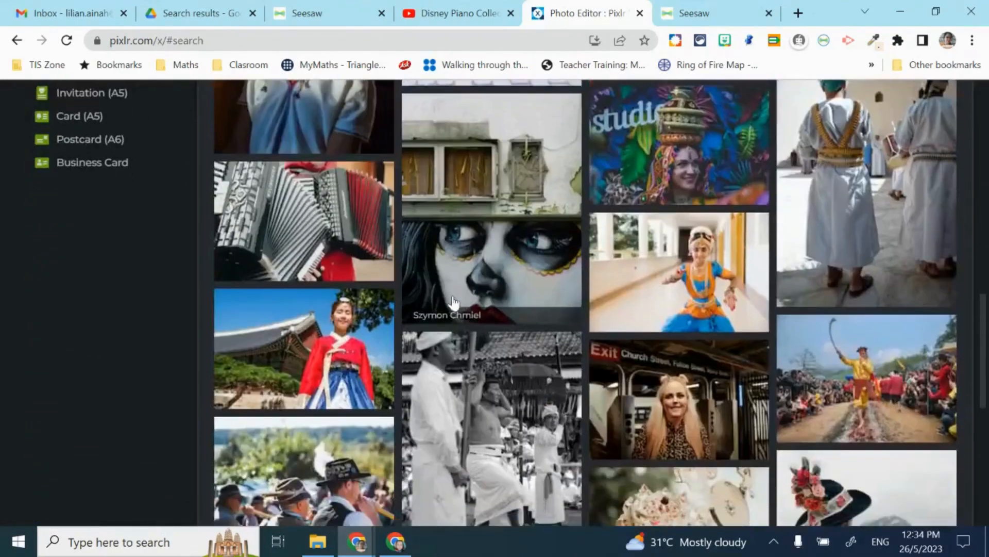
pyautogui.scroll(-4, 453, 303)
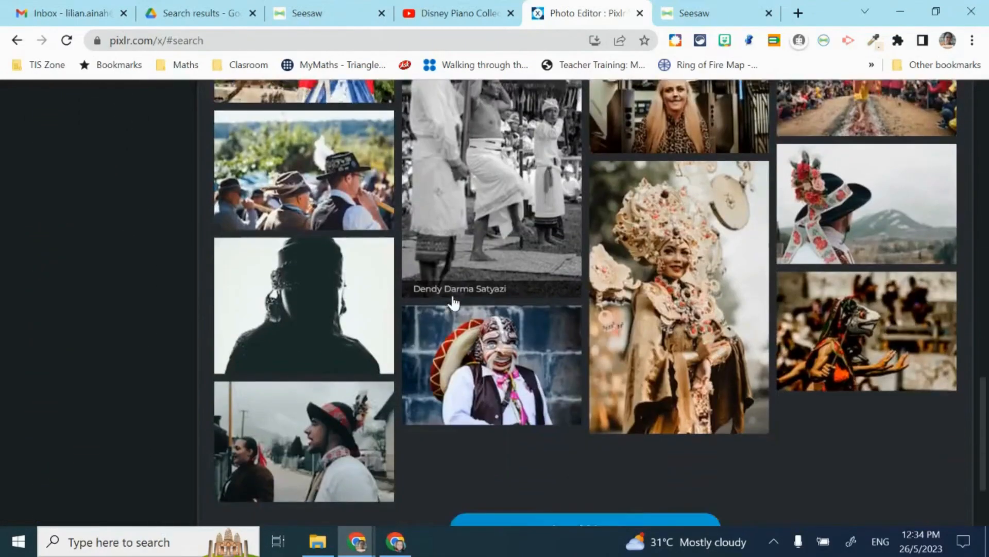
pyautogui.scroll(6, 367, 378)
pyautogui.click(367, 376)
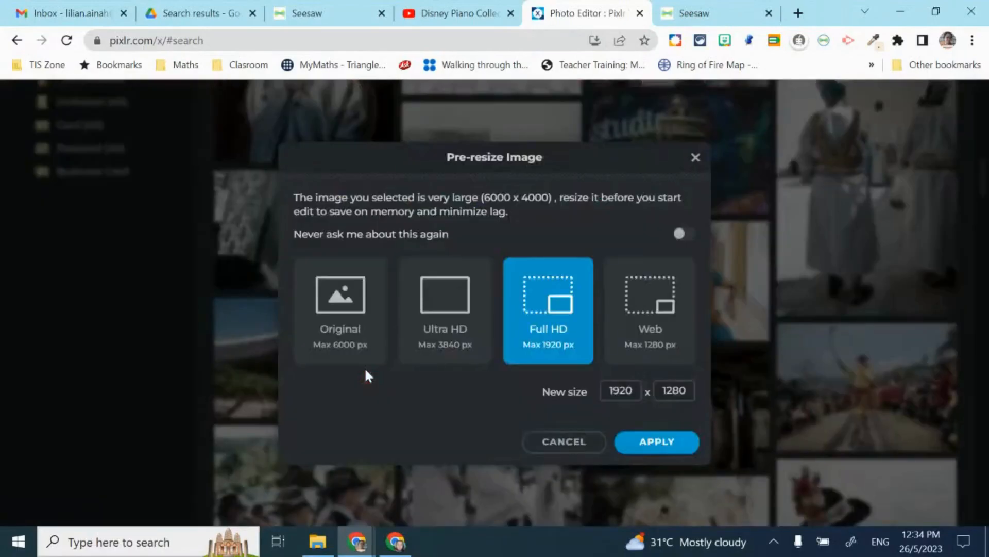
pyautogui.click(644, 443)
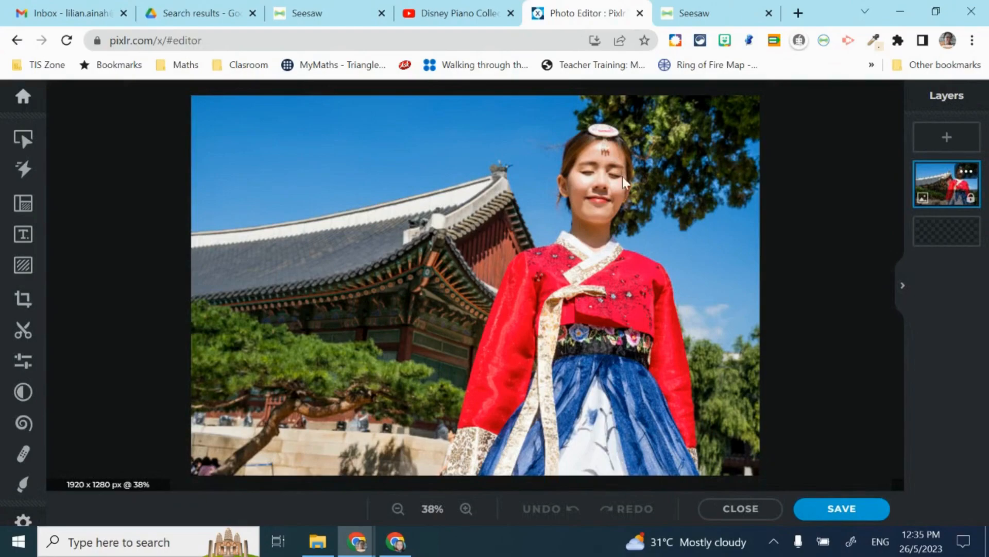
# - Launch Windows Camera, take webcam photos of your face, then close the Camera app
pyautogui.click(178, 536)
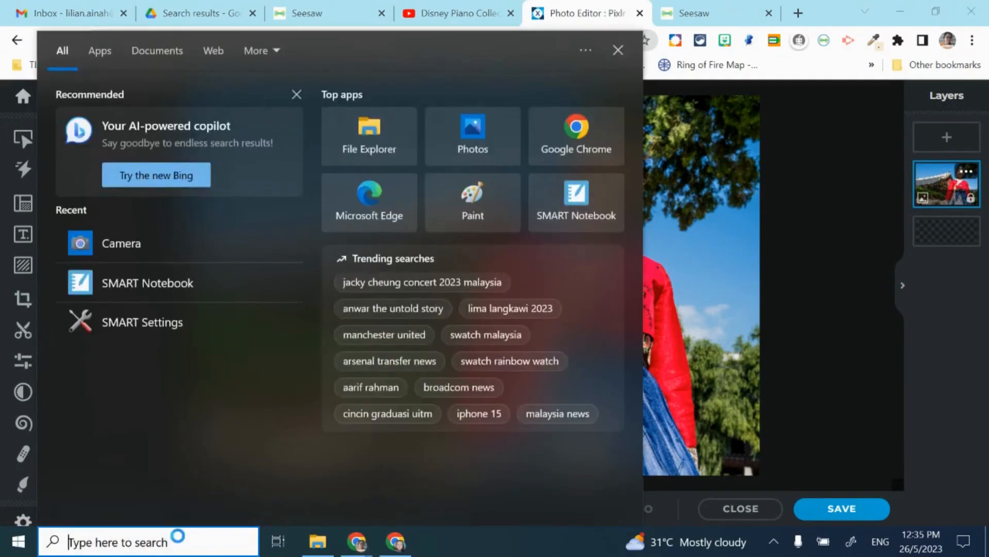
pyautogui.write('camera')
pyautogui.press('Return')
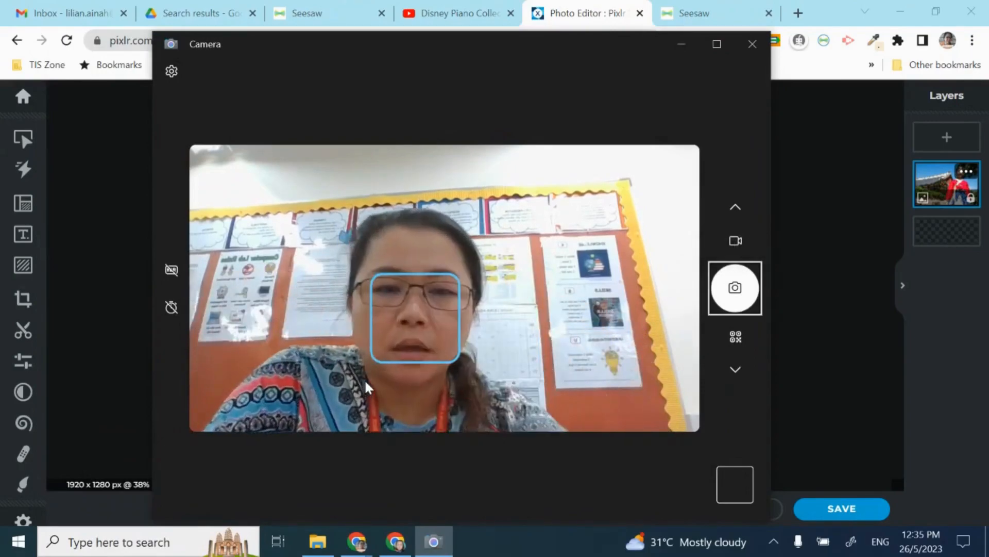
pyautogui.click(735, 291)
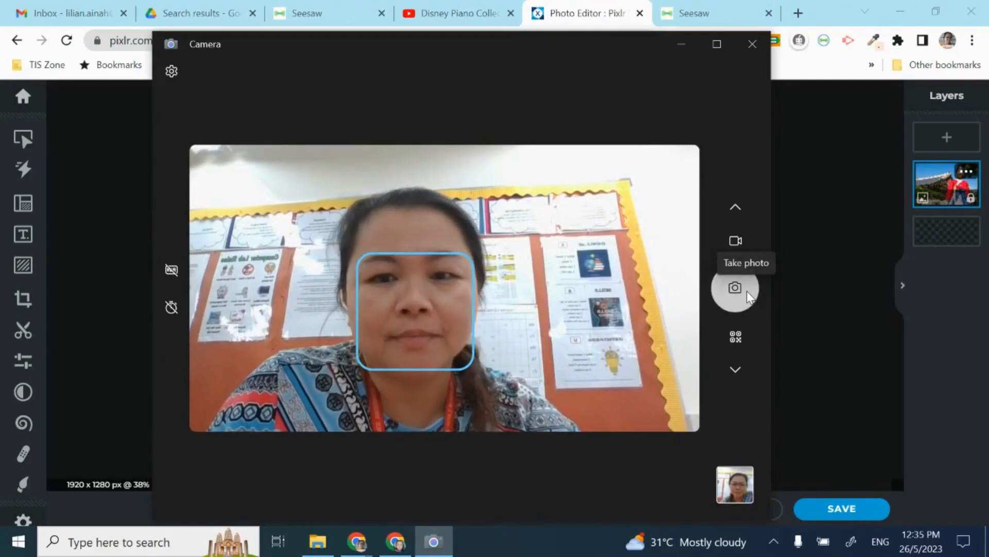
pyautogui.click(748, 296)
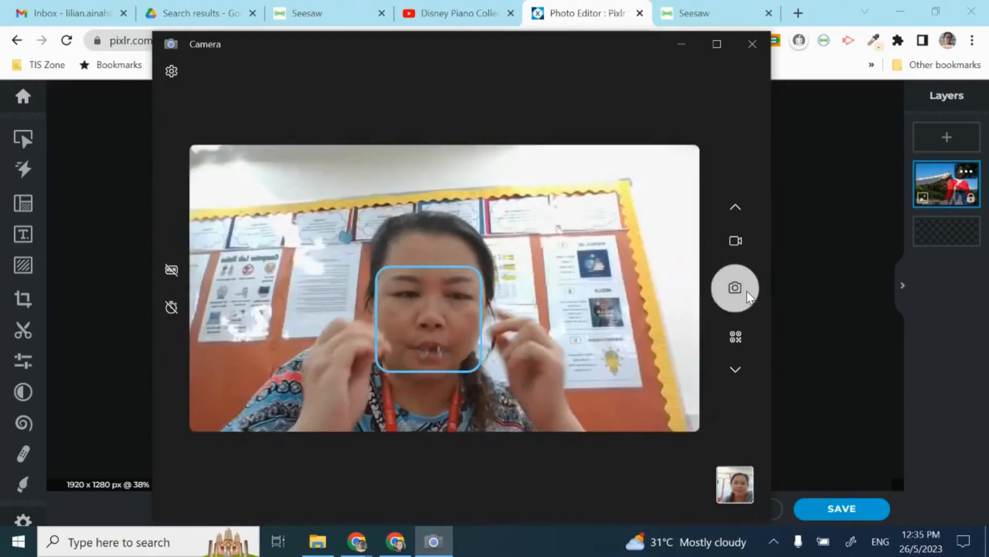
pyautogui.click(753, 46)
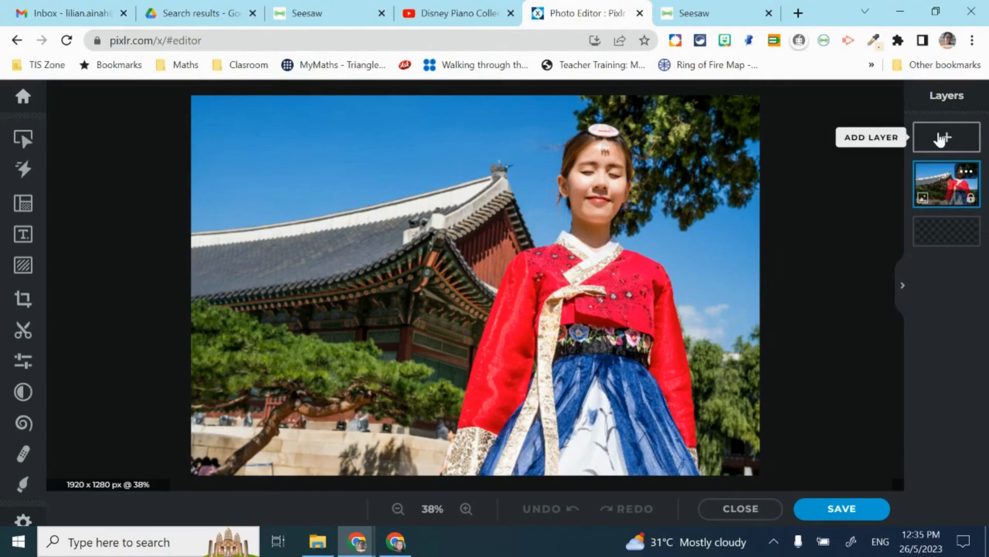
# - Insert the latest photo from Pictures > Camera Roll as a new image layer
pyautogui.click(941, 139)
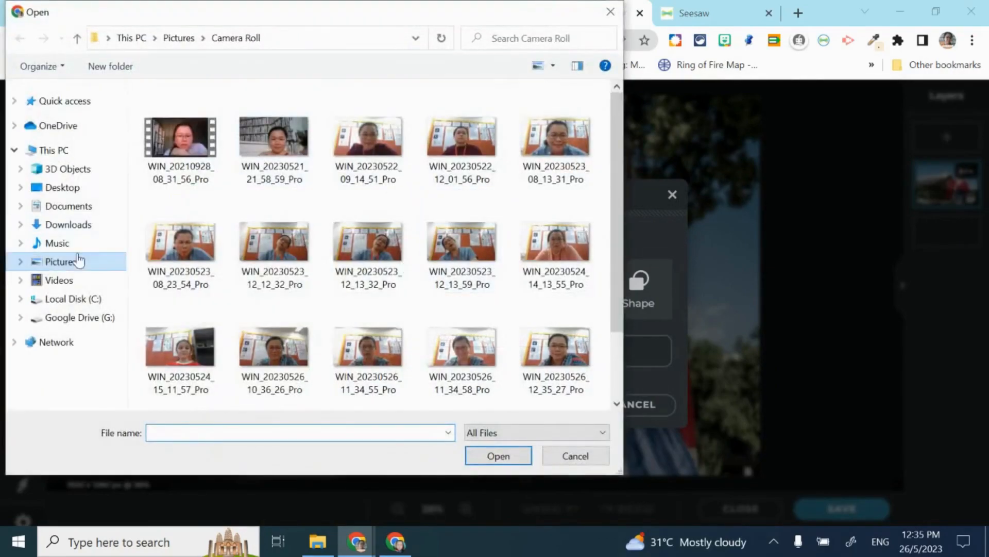
pyautogui.click(76, 264)
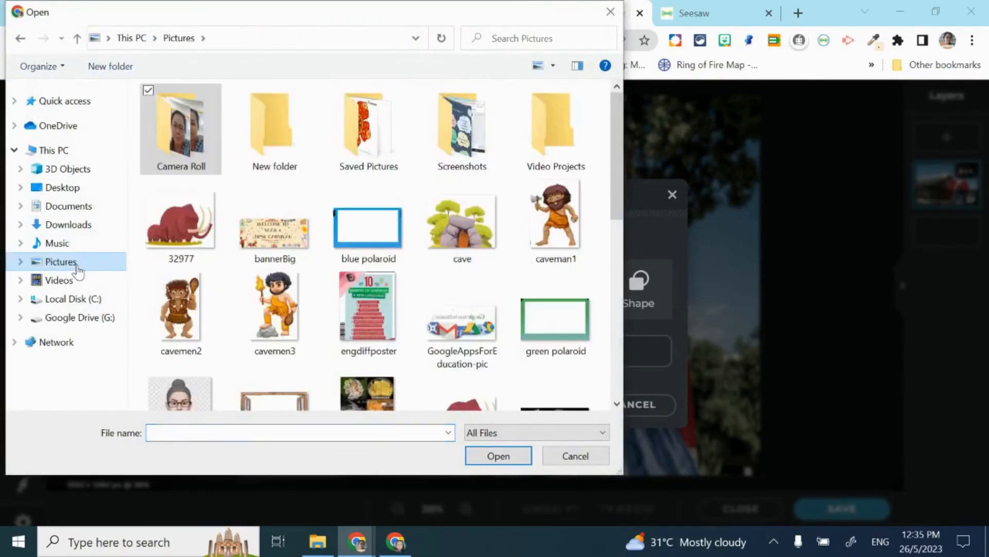
pyautogui.doubleClick(165, 151)
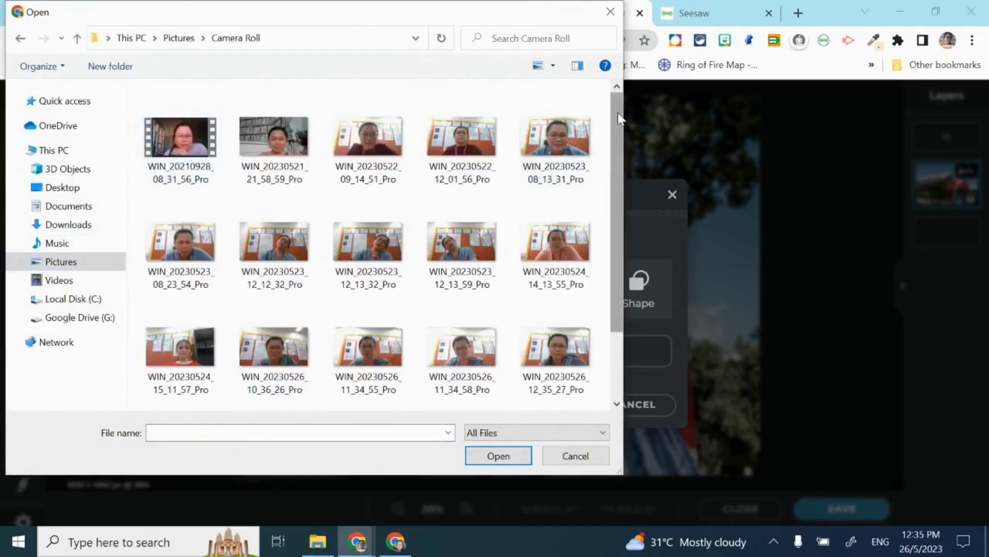
pyautogui.moveTo(620, 119); pyautogui.dragTo(614, 281)
pyautogui.click(199, 360)
pyautogui.doubleClick(200, 360)
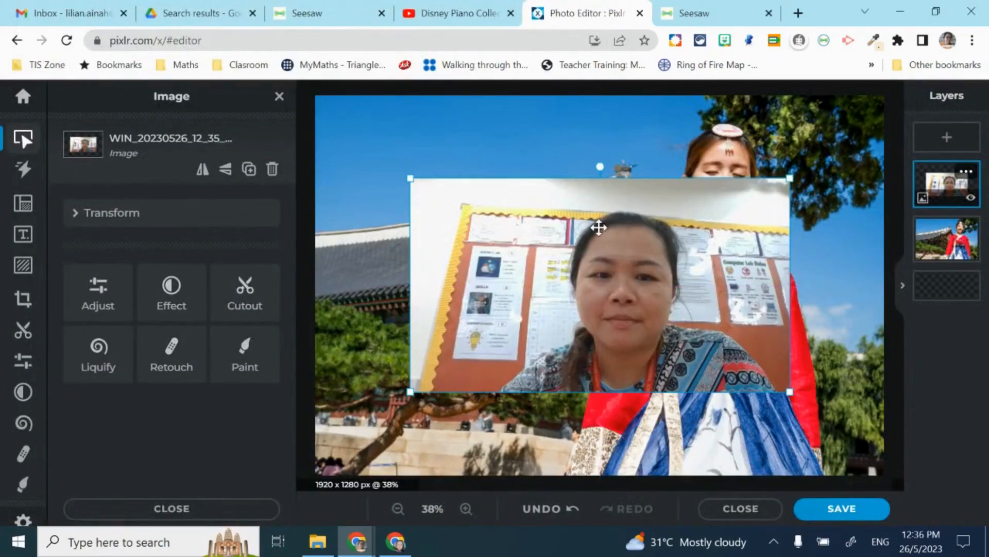
# - Trace the face with the freehand lasso, keeping only the inside, and apply the cutout
pyautogui.click(25, 334)
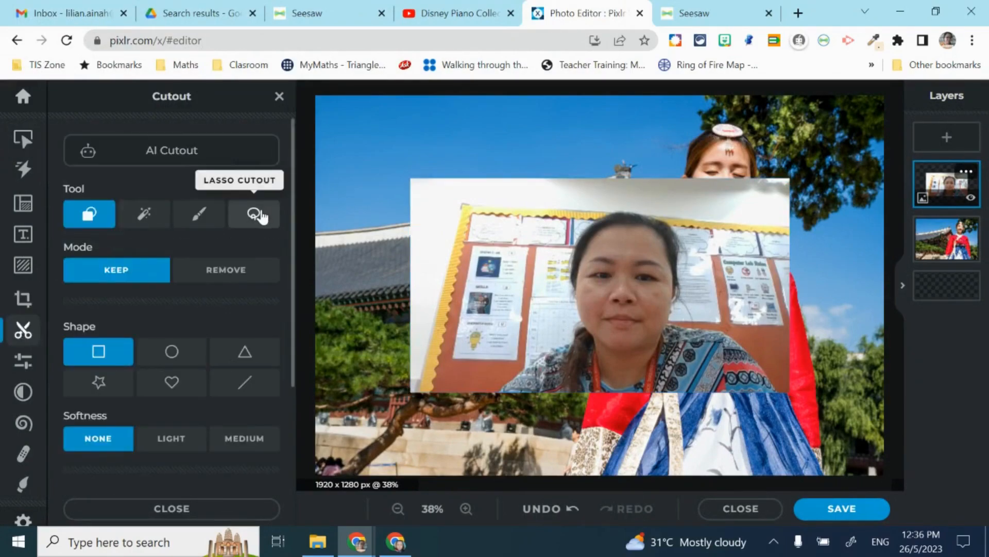
pyautogui.click(256, 214)
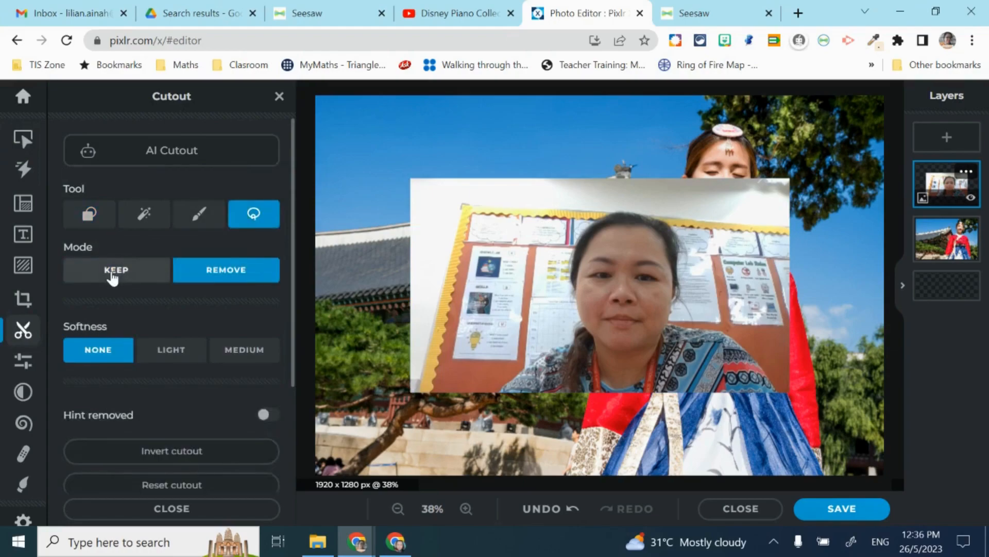
pyautogui.click(120, 274)
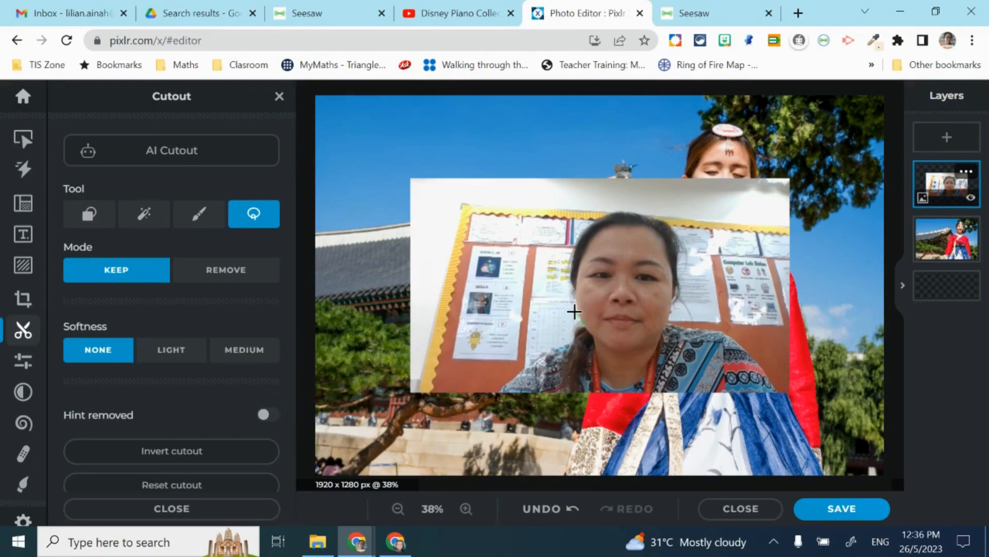
pyautogui.moveTo(574, 298); pyautogui.dragTo(579, 249)
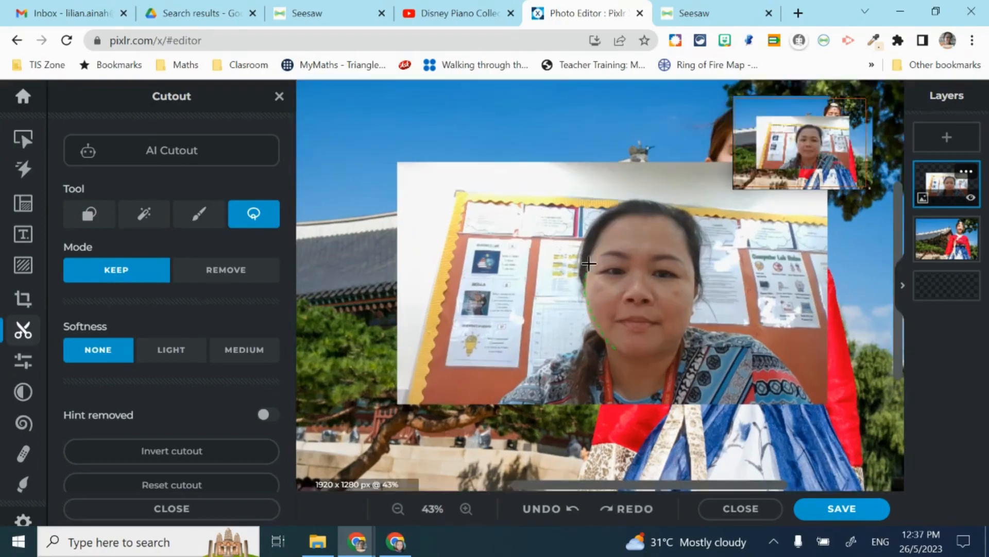
pyautogui.moveTo(590, 264)
pyautogui.mouseDown()
pyautogui.moveTo(619, 217)
pyautogui.moveTo(664, 216)
pyautogui.moveTo(686, 241)
pyautogui.moveTo(692, 280)
pyautogui.moveTo(682, 340)
pyautogui.moveTo(650, 358)
pyautogui.moveTo(613, 350)
pyautogui.mouseUp()
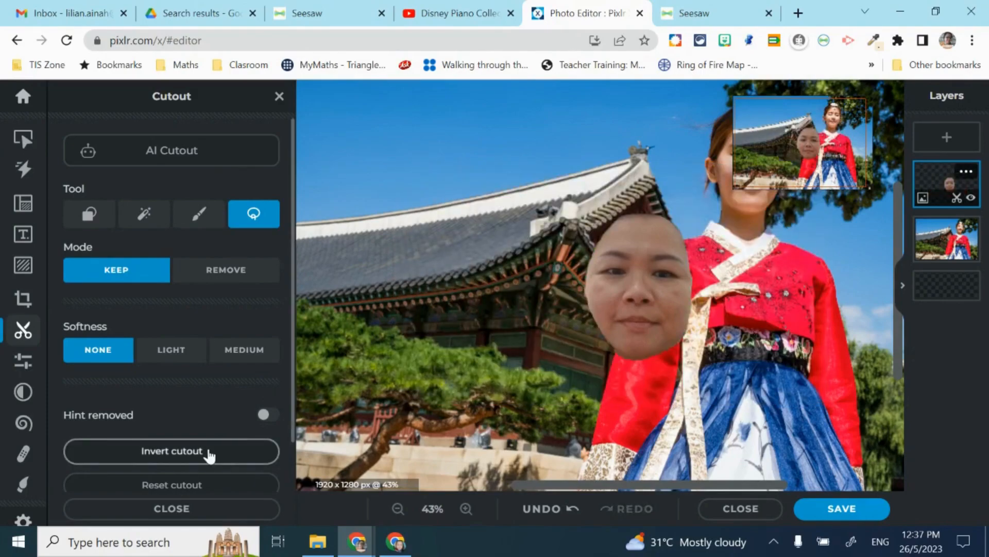
pyautogui.scroll(-1, 208, 453)
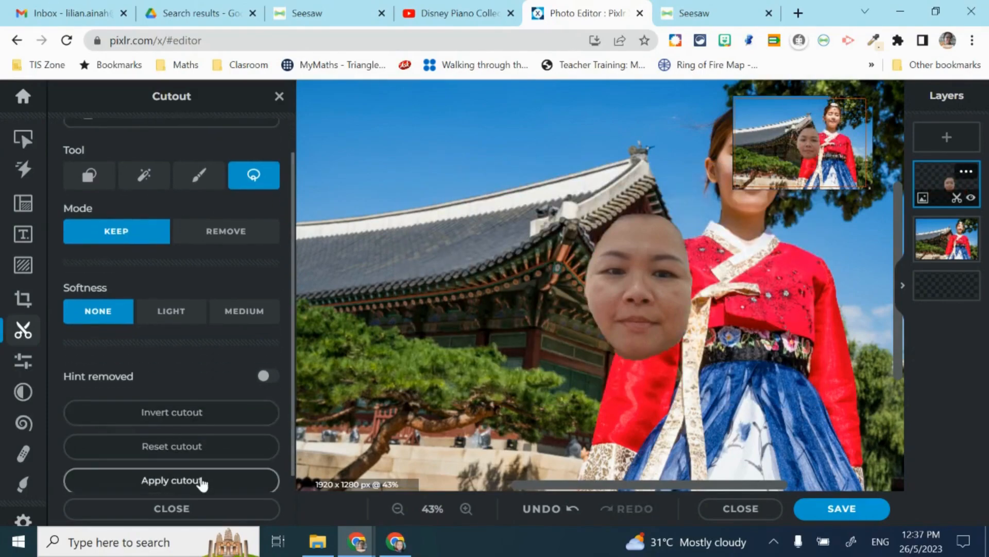
pyautogui.click(202, 481)
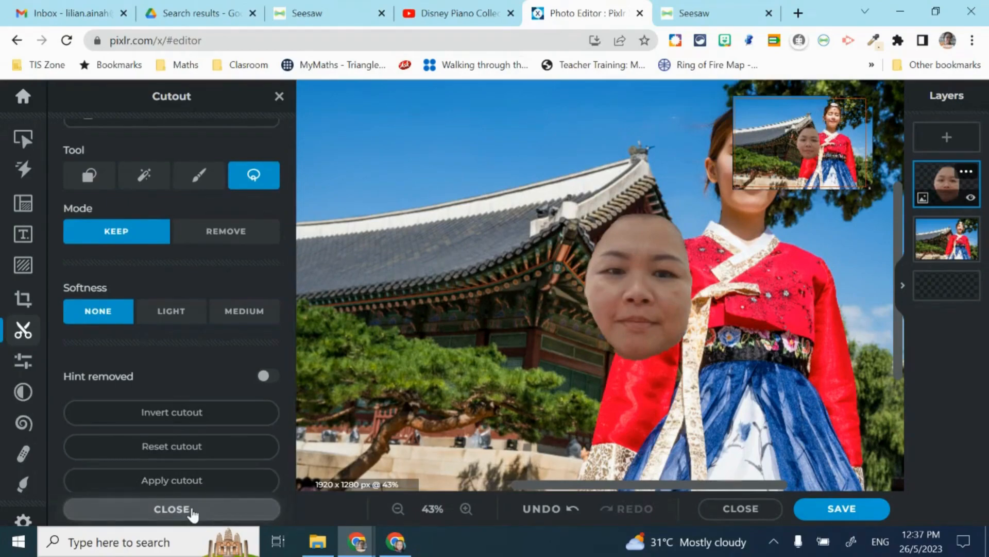
pyautogui.click(192, 512)
# - Move the face onto the girl's head, shrink it and tilt it slightly clockwise
pyautogui.moveTo(504, 288); pyautogui.dragTo(620, 195)
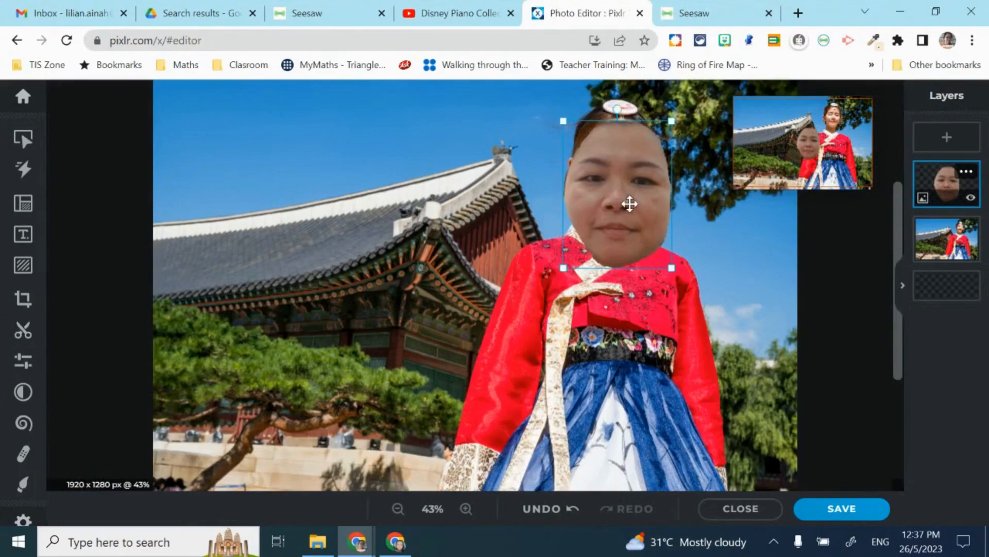
pyautogui.moveTo(672, 267); pyautogui.dragTo(634, 214)
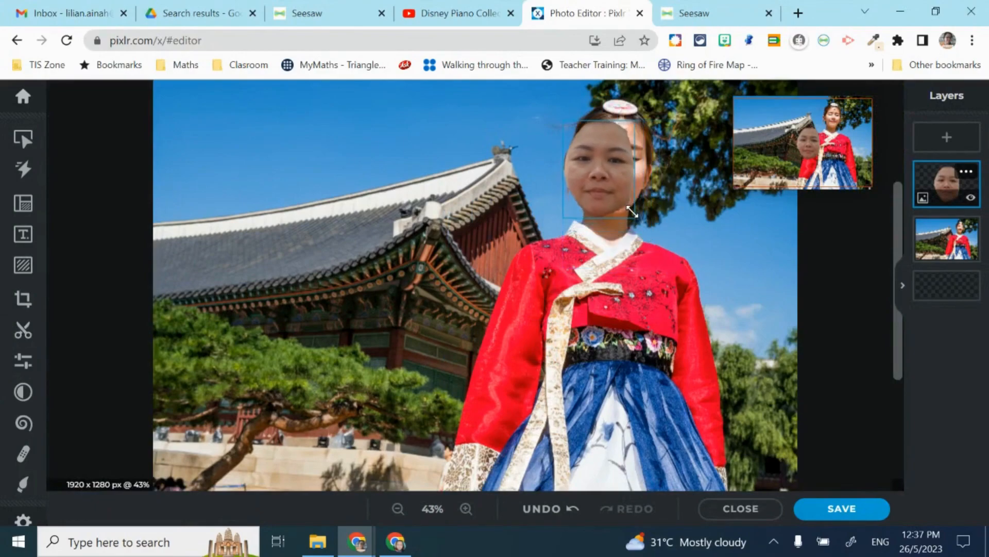
pyautogui.moveTo(607, 183); pyautogui.dragTo(627, 183)
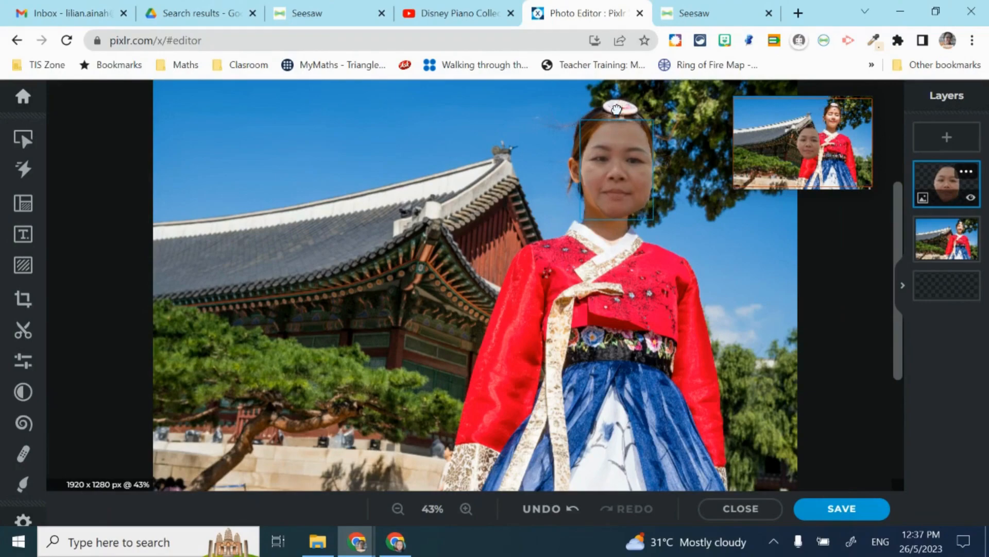
pyautogui.moveTo(620, 109); pyautogui.dragTo(622, 109)
pyautogui.moveTo(628, 157); pyautogui.dragTo(627, 156)
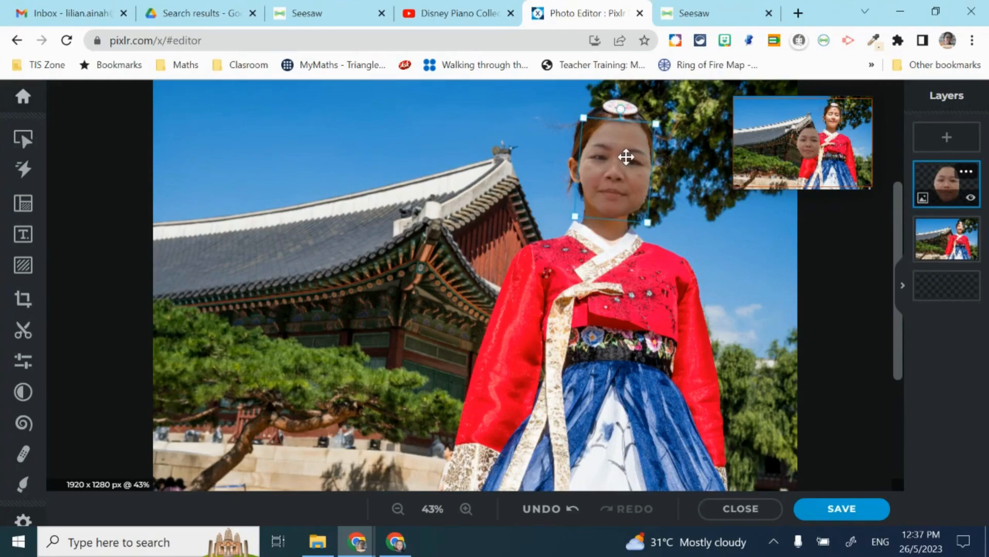
pyautogui.moveTo(646, 221); pyautogui.dragTo(628, 197)
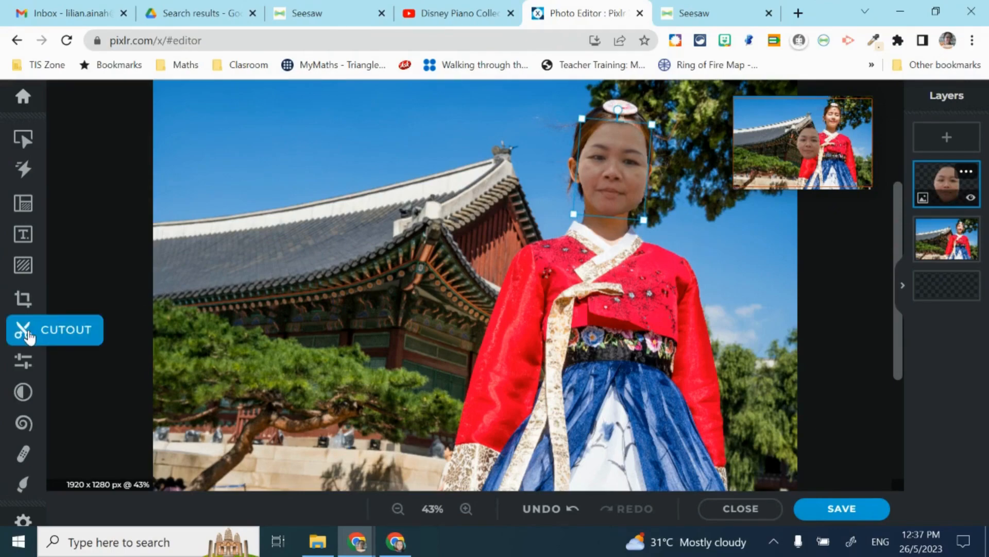
# - Apply Auto adjust, then set Light brightness -38, exposure 9 and contrast 7
pyautogui.click(24, 361)
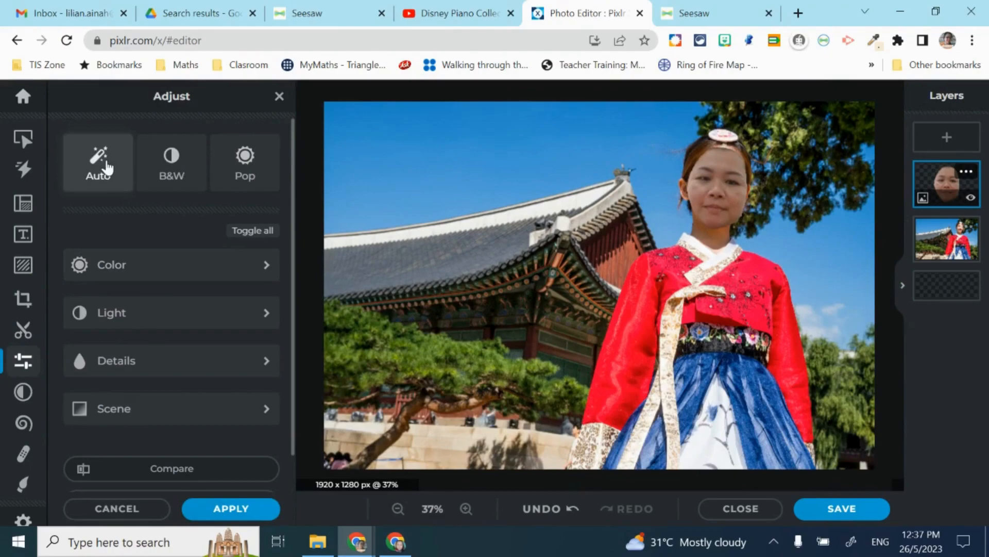
pyautogui.click(106, 166)
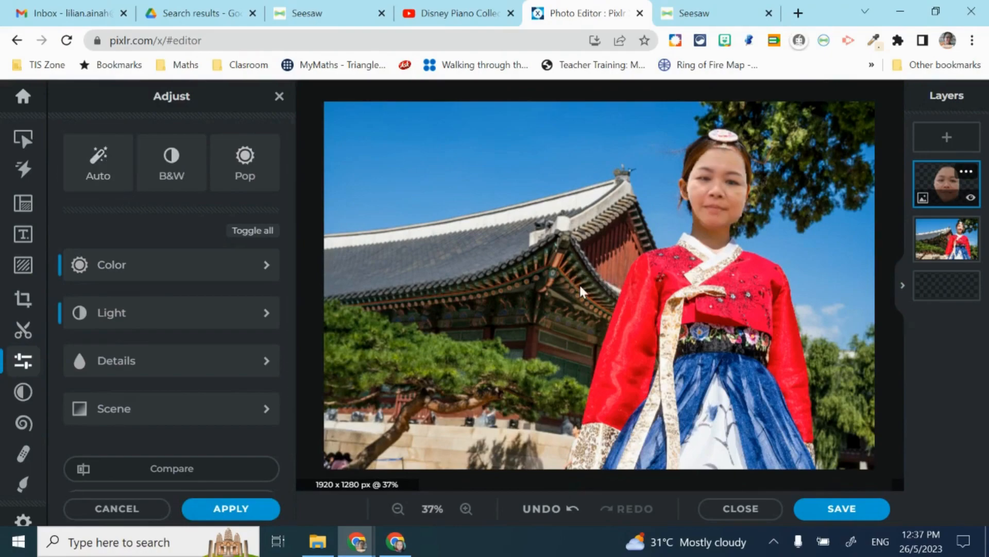
pyautogui.click(195, 314)
pyautogui.moveTo(172, 373); pyautogui.dragTo(133, 376)
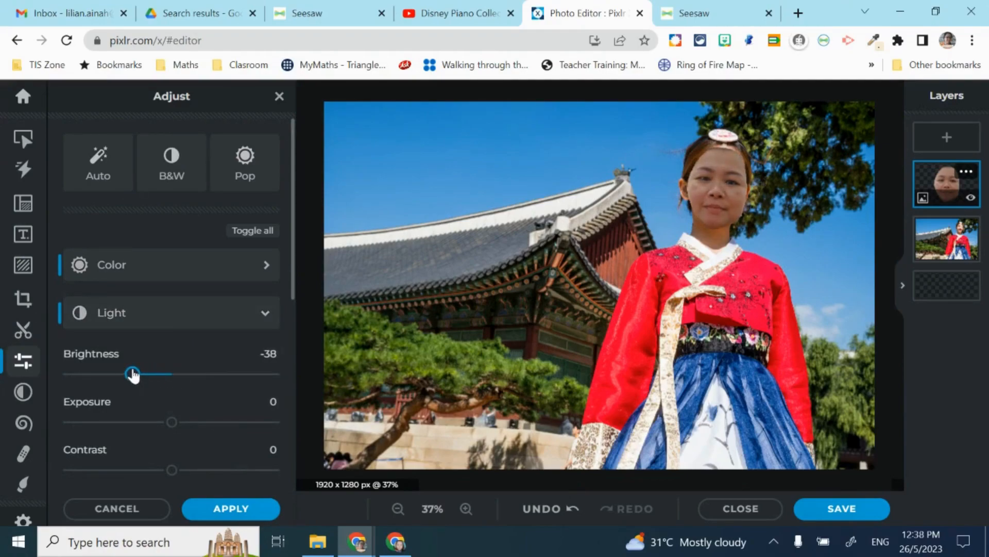
pyautogui.moveTo(172, 421)
pyautogui.mouseDown()
pyautogui.moveTo(138, 422)
pyautogui.moveTo(182, 432)
pyautogui.mouseUp()
pyautogui.scroll(-1, 158, 447)
pyautogui.moveTo(175, 430)
pyautogui.mouseDown()
pyautogui.moveTo(153, 430)
pyautogui.moveTo(179, 431)
pyautogui.mouseUp()
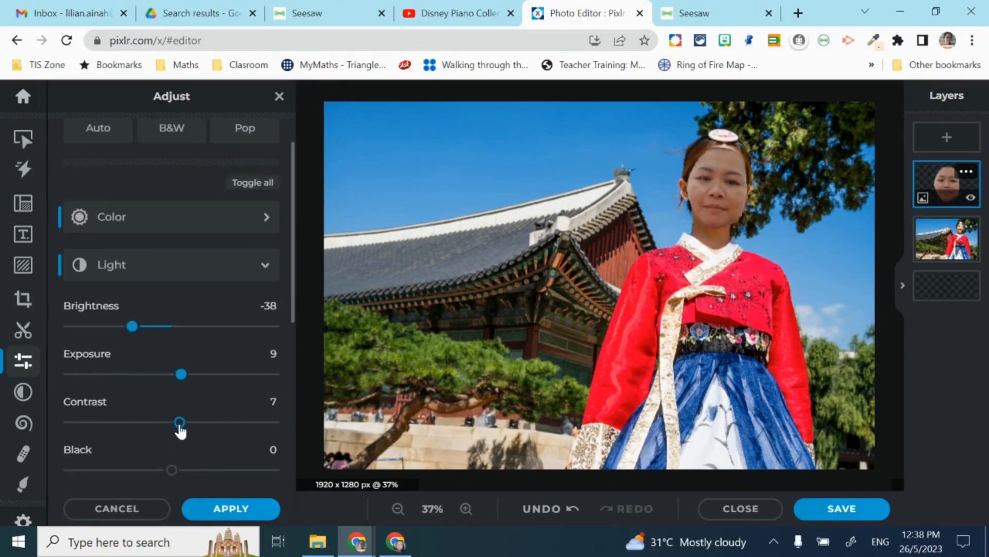
# - Apply the light adjustments, then nudge the face and enlarge it slightly over her head
pyautogui.click(231, 509)
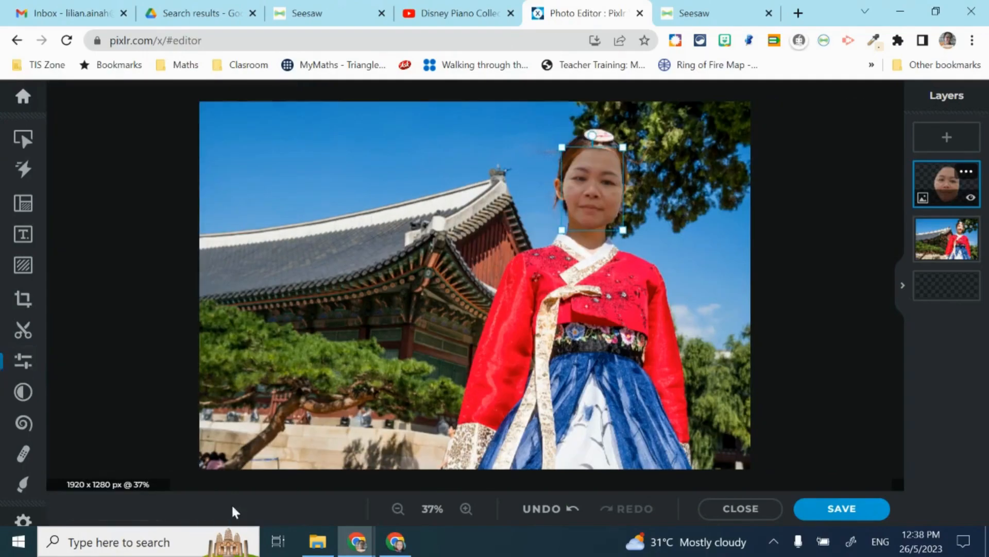
pyautogui.moveTo(590, 192); pyautogui.dragTo(591, 189)
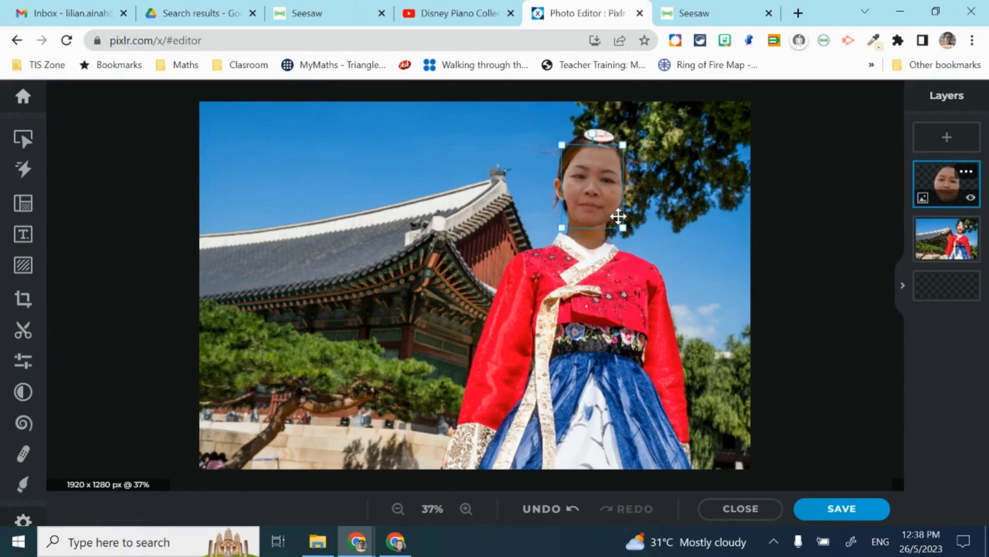
pyautogui.moveTo(623, 223); pyautogui.dragTo(612, 201)
pyautogui.click(714, 244)
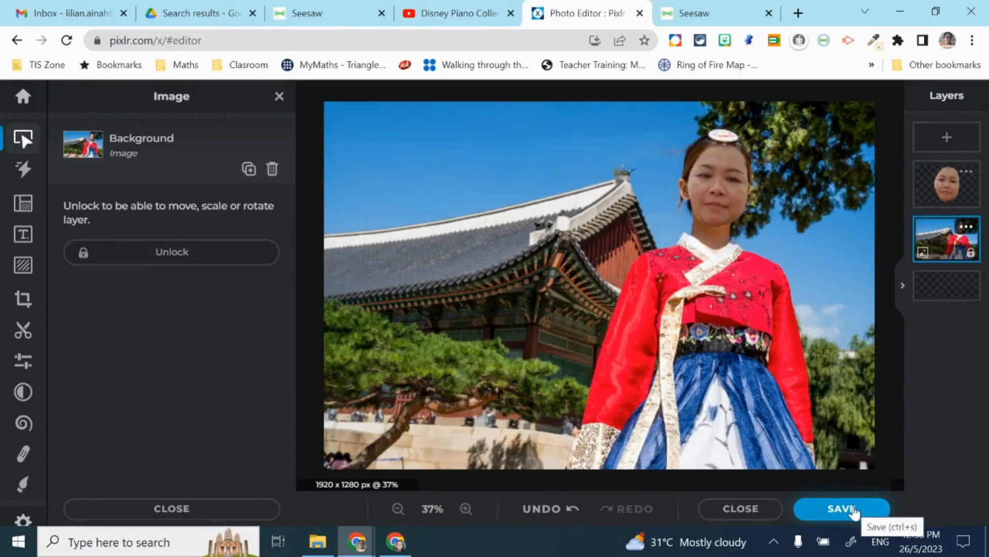
# - Save the composite as a 90%-quality JPG in Documents under a new file name
pyautogui.click(842, 509)
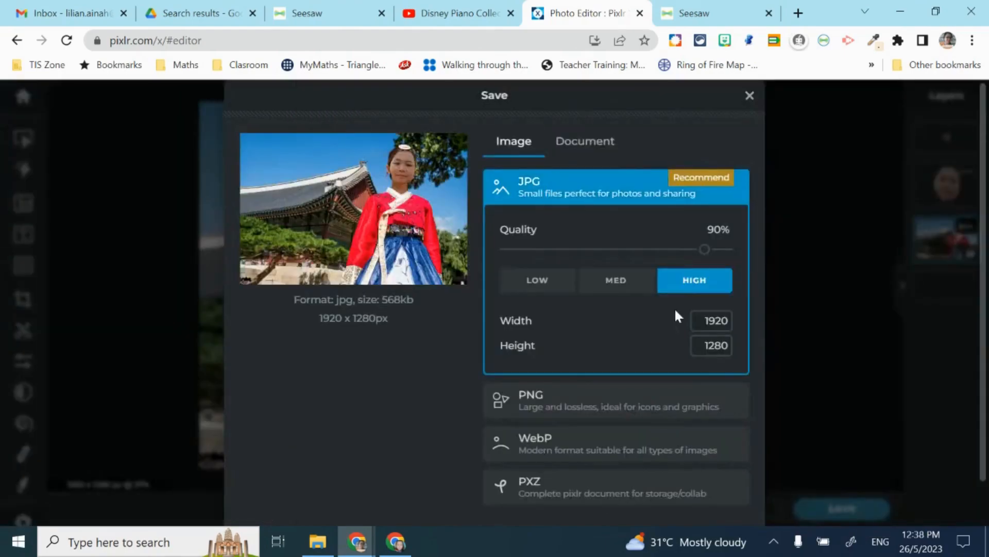
pyautogui.scroll(-2, 688, 356)
pyautogui.click(715, 506)
pyautogui.click(344, 304)
pyautogui.click(278, 335)
pyautogui.doubleClick(236, 392)
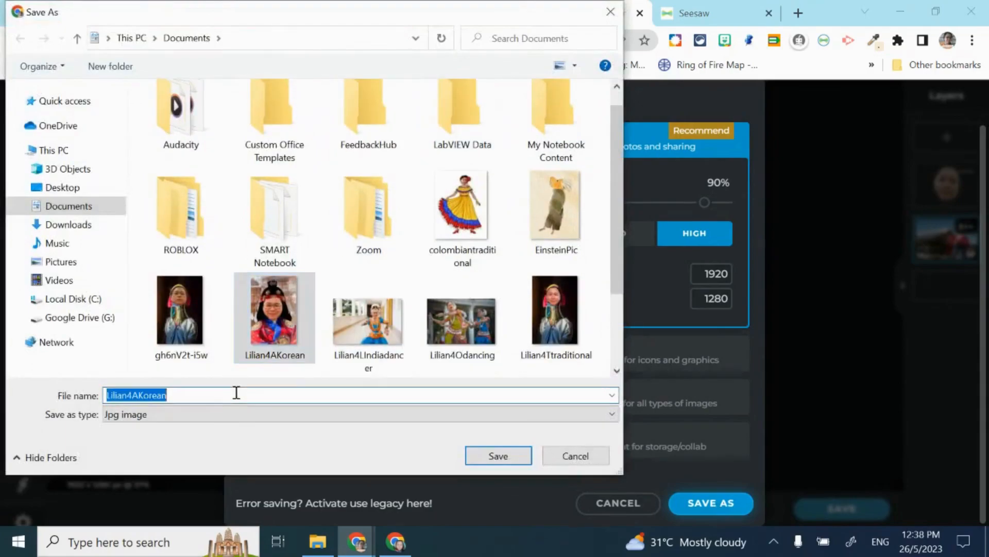
pyautogui.write('Lilian')
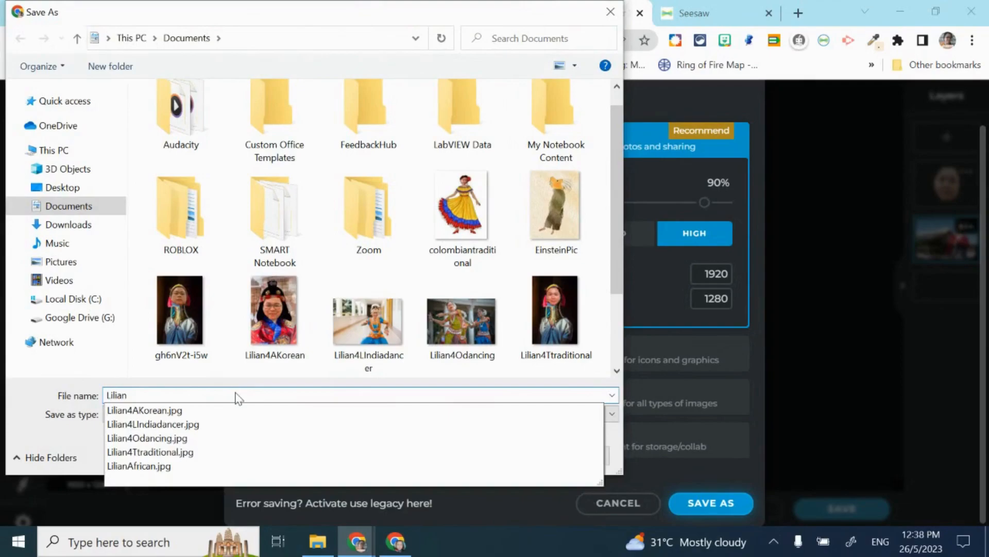
pyautogui.press('Return')
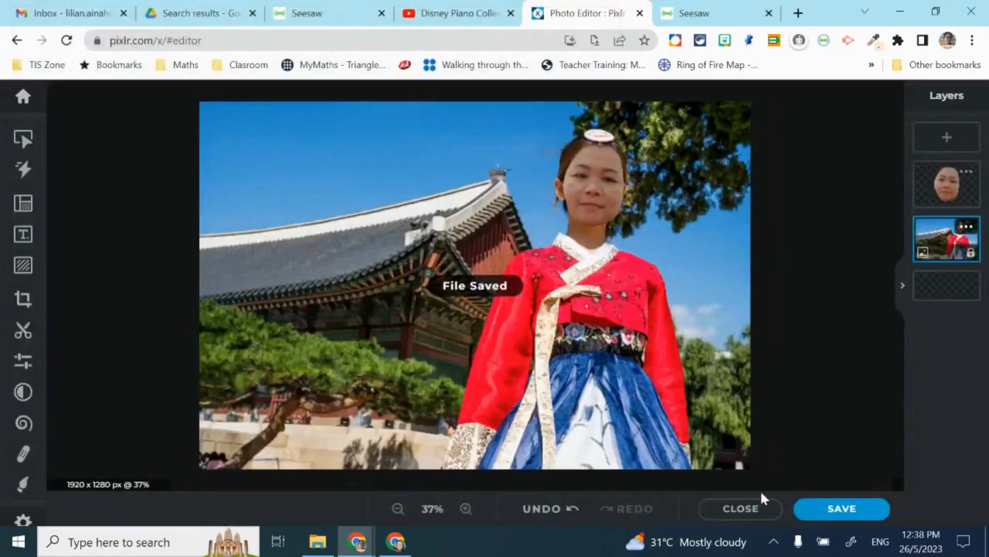
# - Close Pixlr X and add a Seesaw response to 'Changing the composition of images' as Sample Student
pyautogui.click(750, 504)
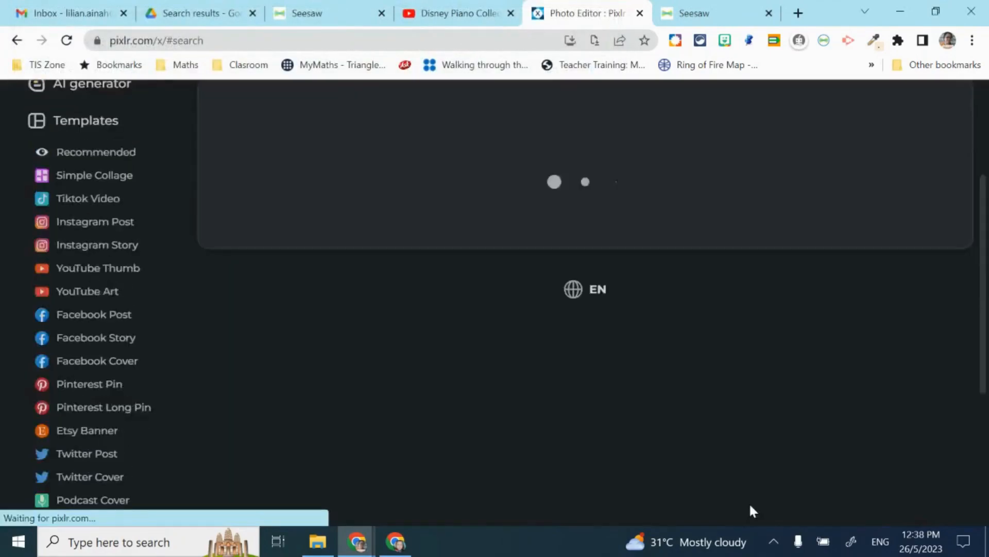
pyautogui.click(712, 16)
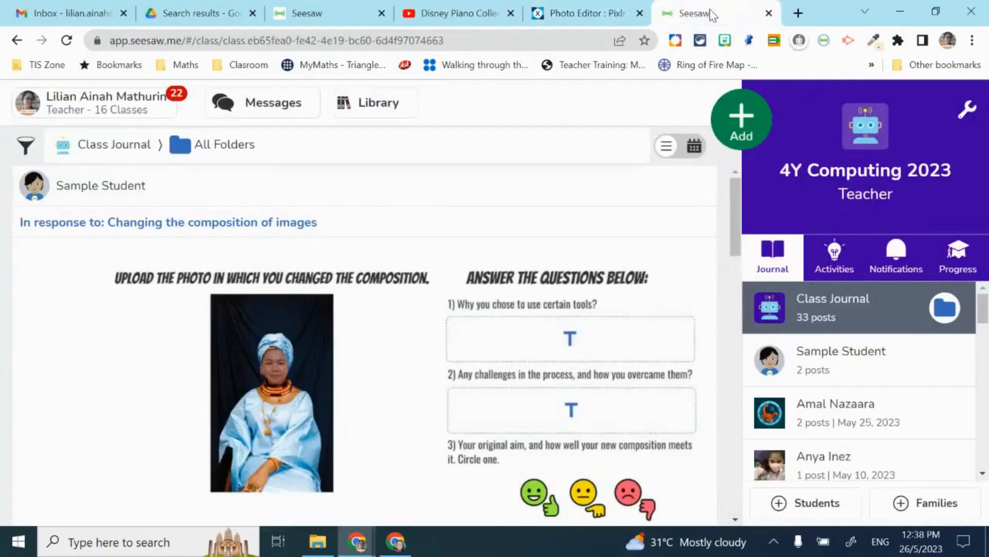
pyautogui.click(841, 262)
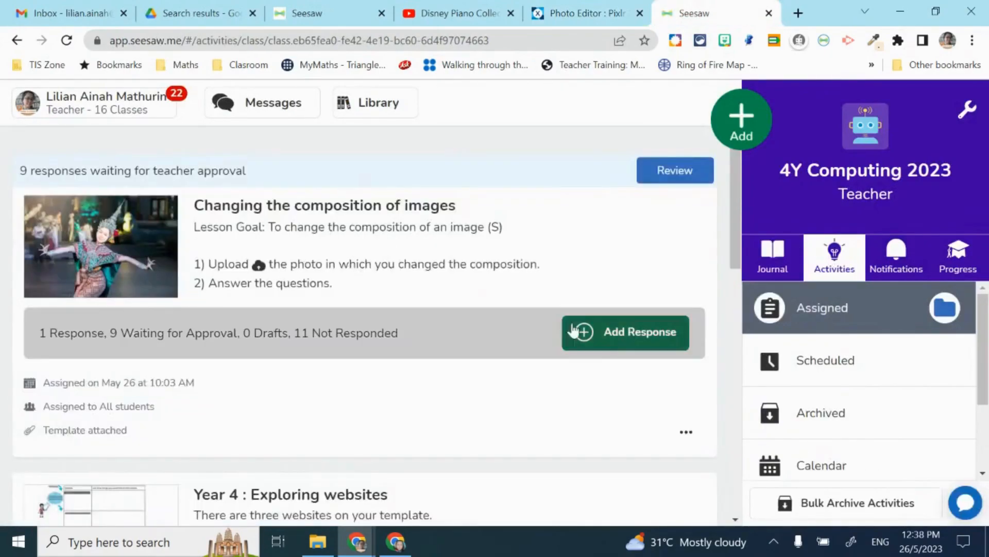
pyautogui.click(593, 334)
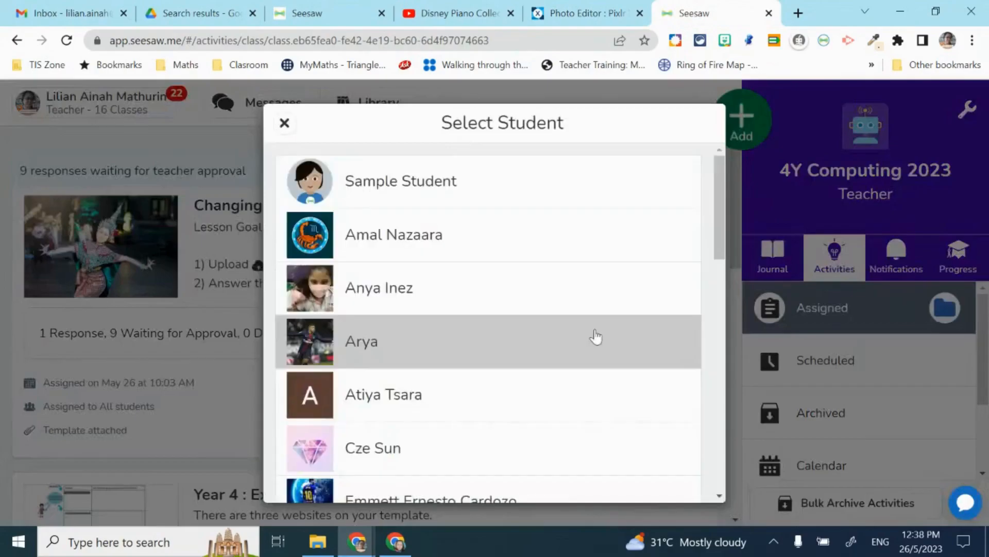
pyautogui.click(528, 195)
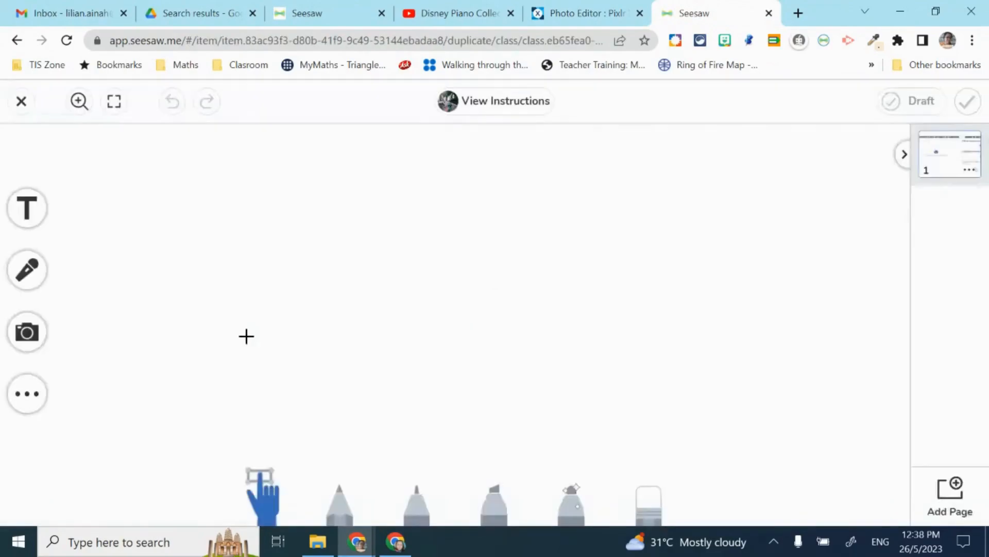
# - Upload the saved face-swapped hanbok photo from the Documents folder into the Seesaw response's upload area
pyautogui.click(322, 326)
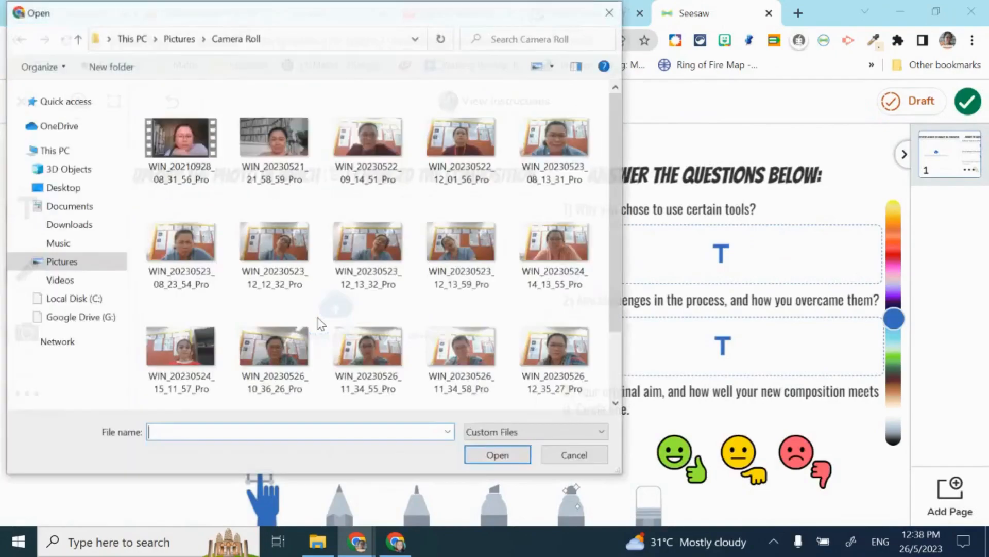
pyautogui.click(99, 225)
pyautogui.click(508, 34)
pyautogui.write('lilian')
pyautogui.press('Return')
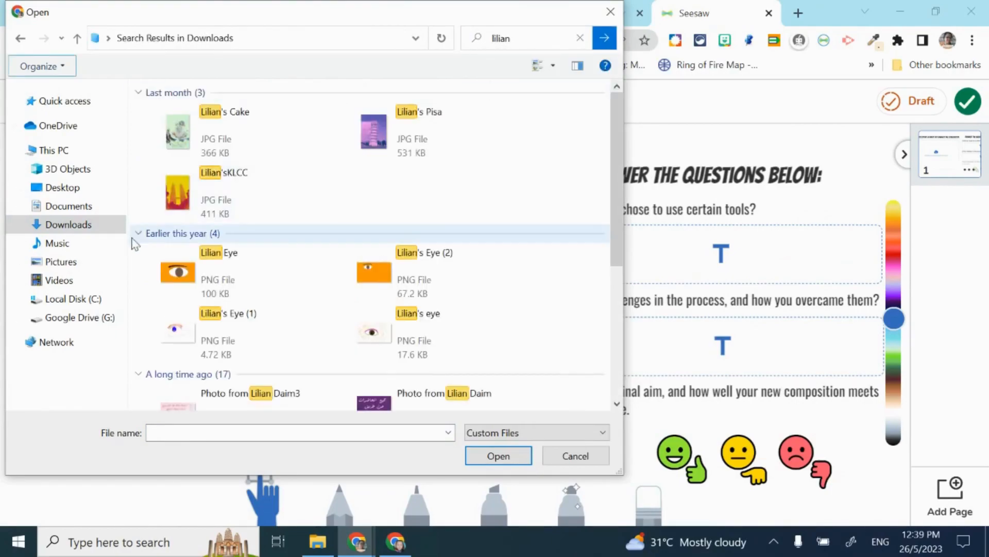
pyautogui.click(88, 208)
pyautogui.scroll(-3, 452, 235)
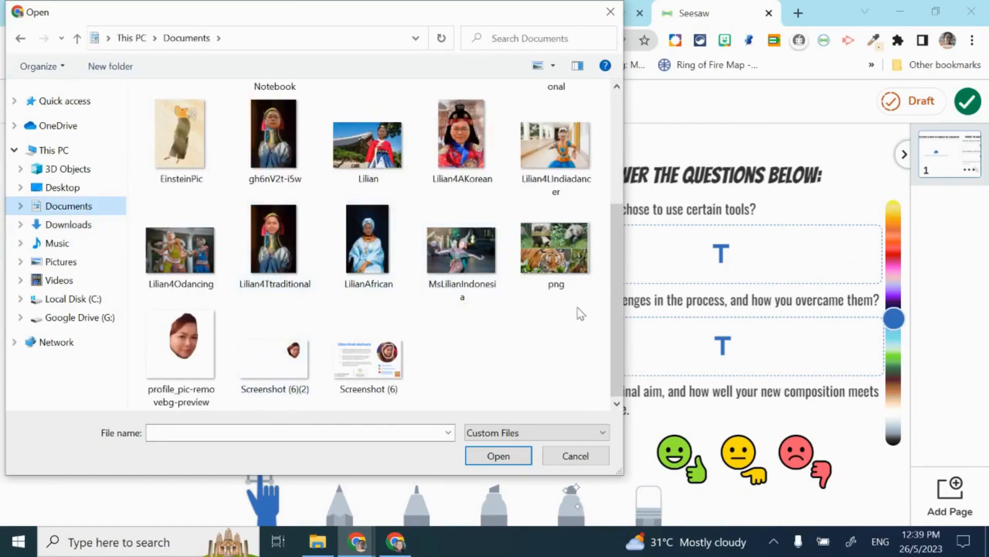
pyautogui.scroll(3, 579, 311)
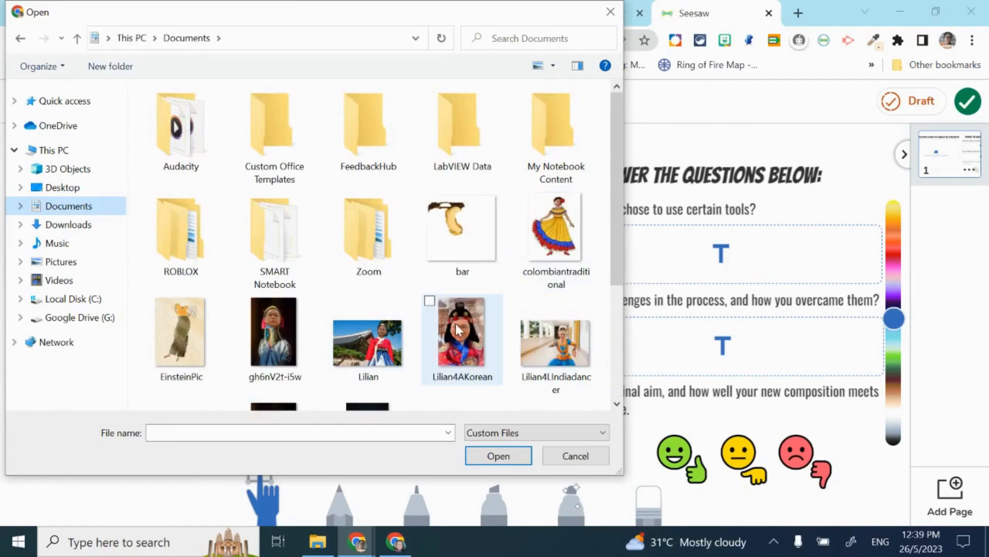
pyautogui.scroll(-3, 456, 329)
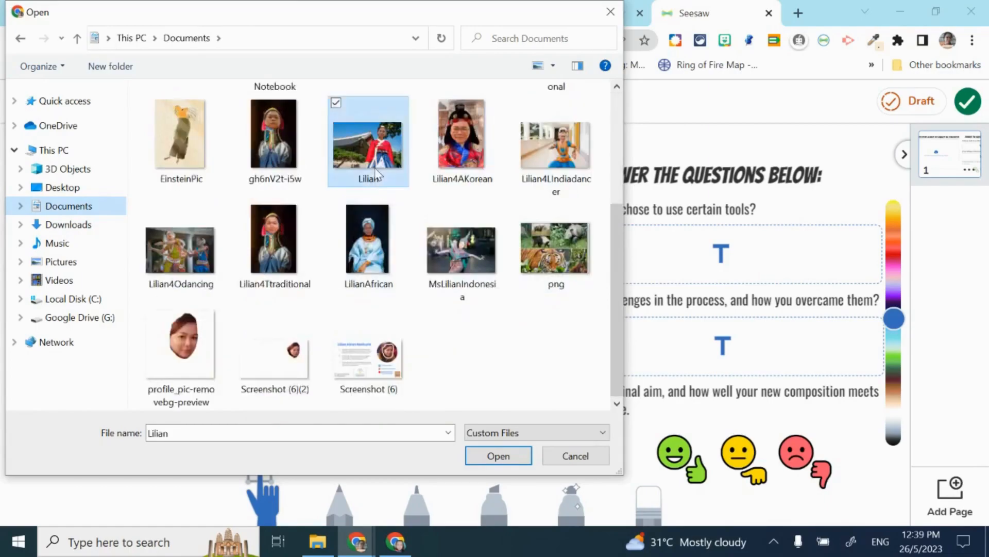
pyautogui.doubleClick(368, 154)
pyautogui.click(692, 261)
pyautogui.click(685, 342)
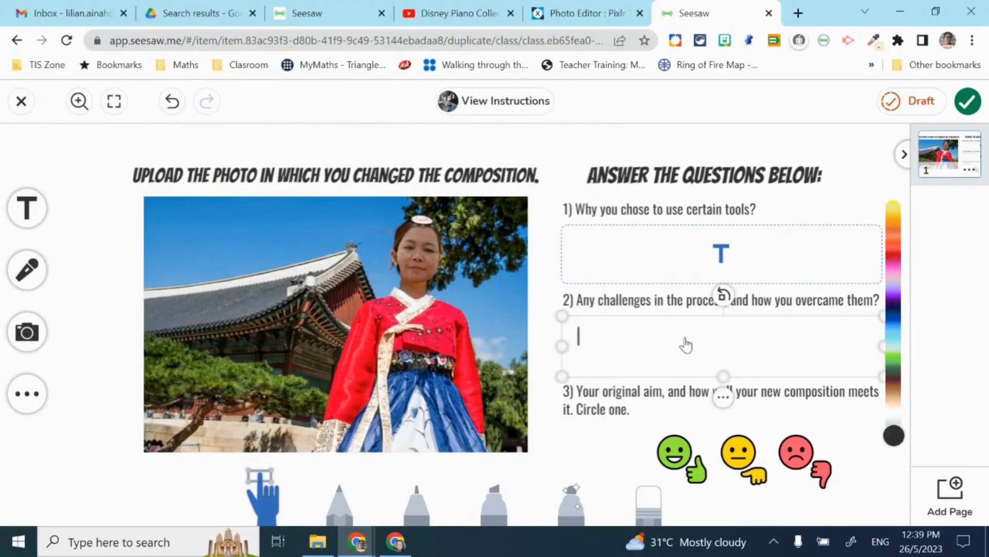